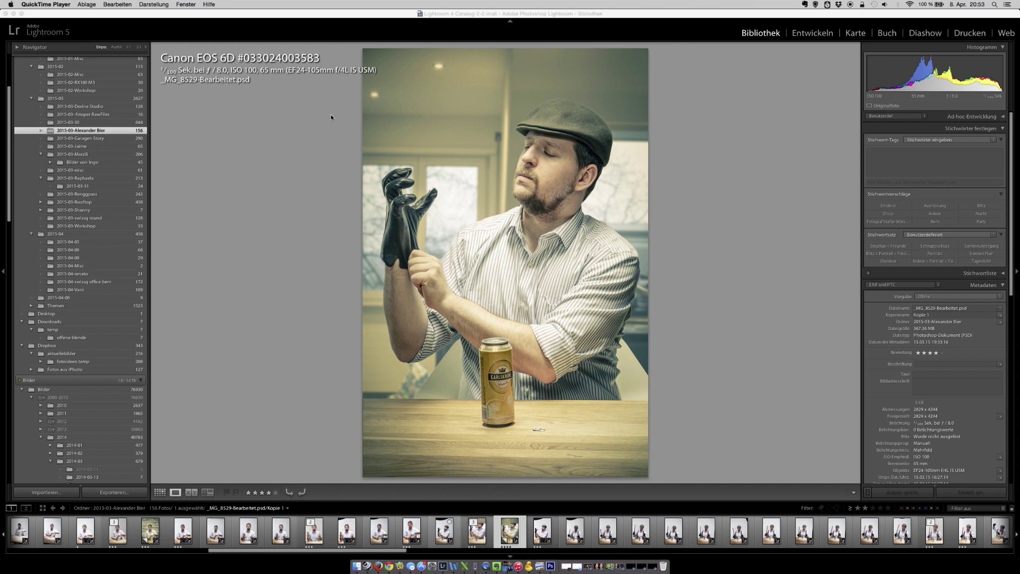
Compare the portrait's raw original with its edited PSD, then review the external-edit file-naming template in Preferences.
click(541, 531)
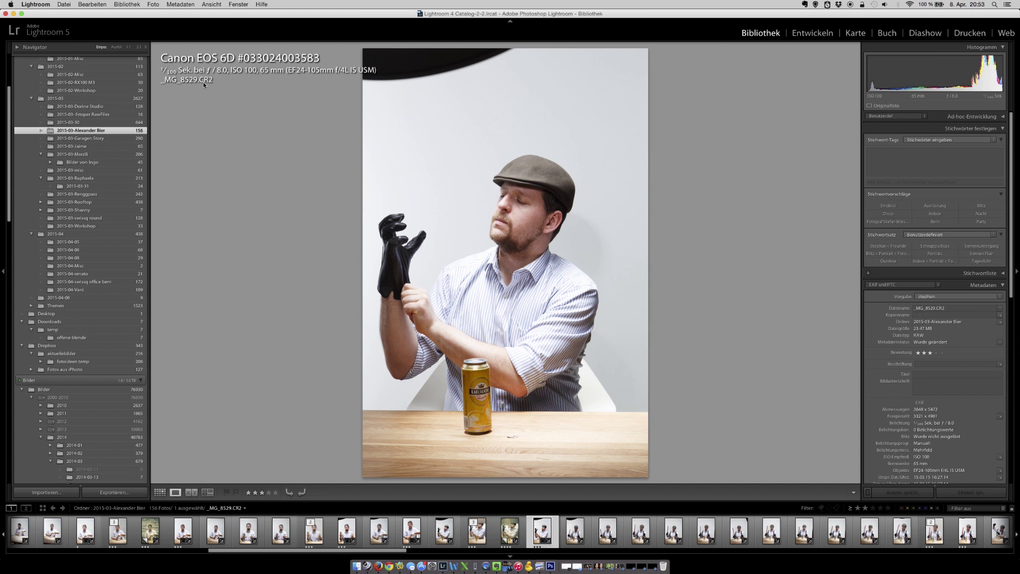
key(Left)
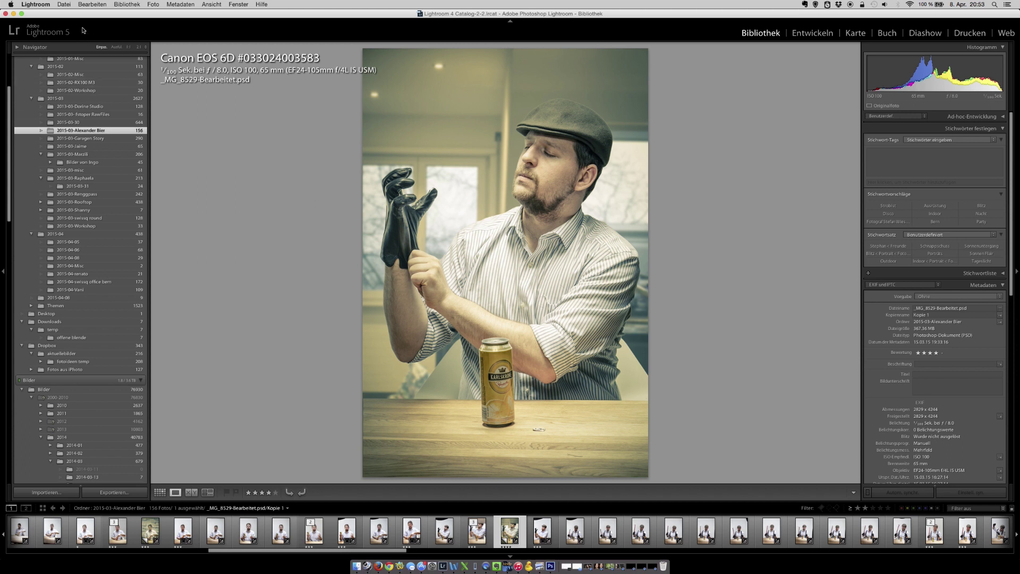
click(43, 6)
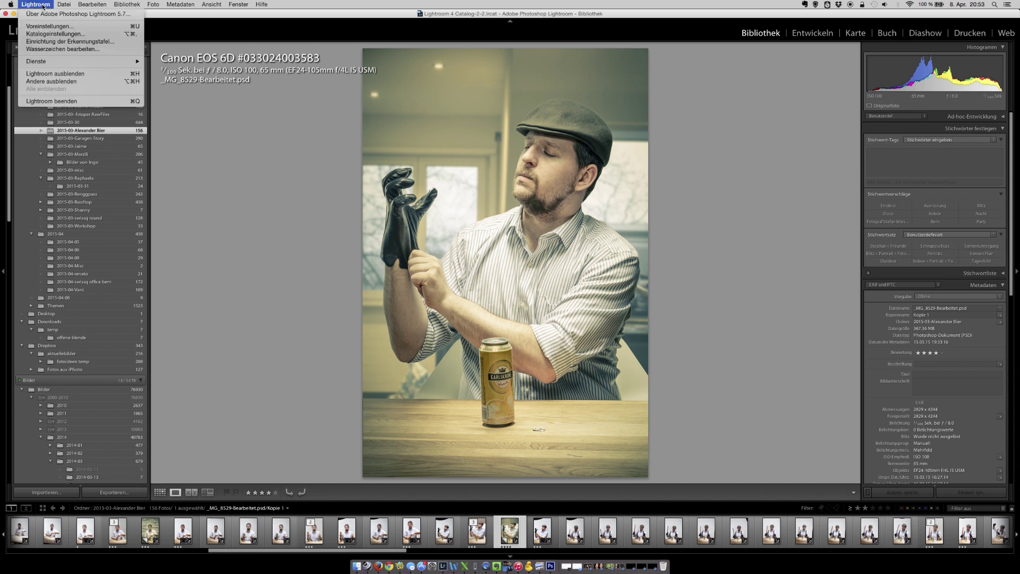
click(63, 28)
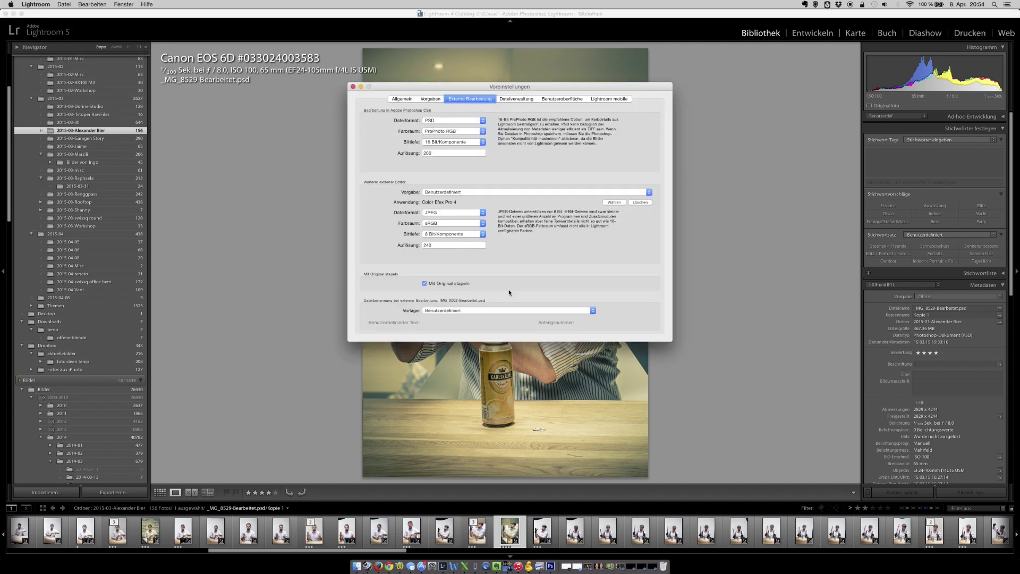
click(455, 310)
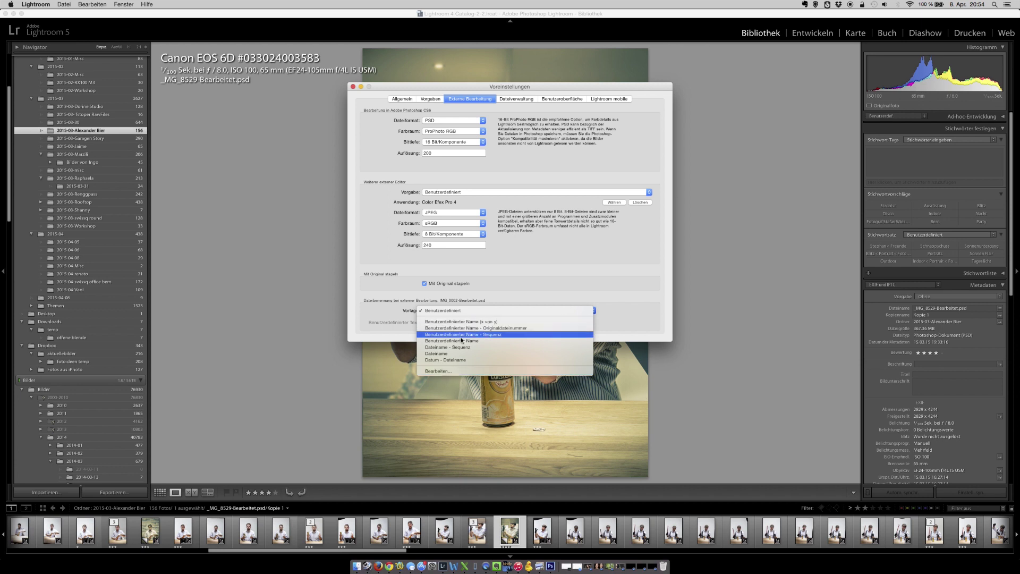
click(452, 370)
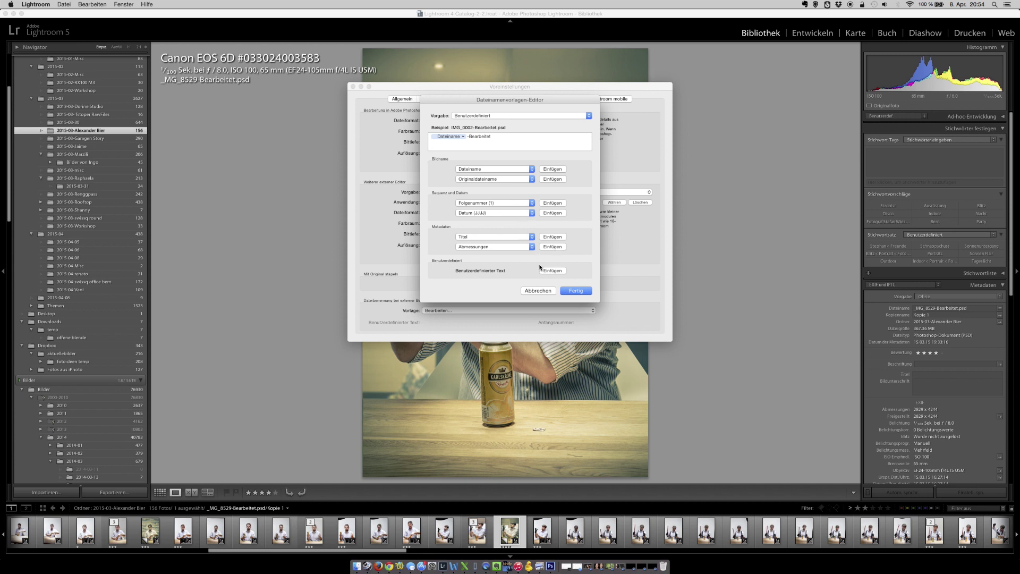
click(540, 291)
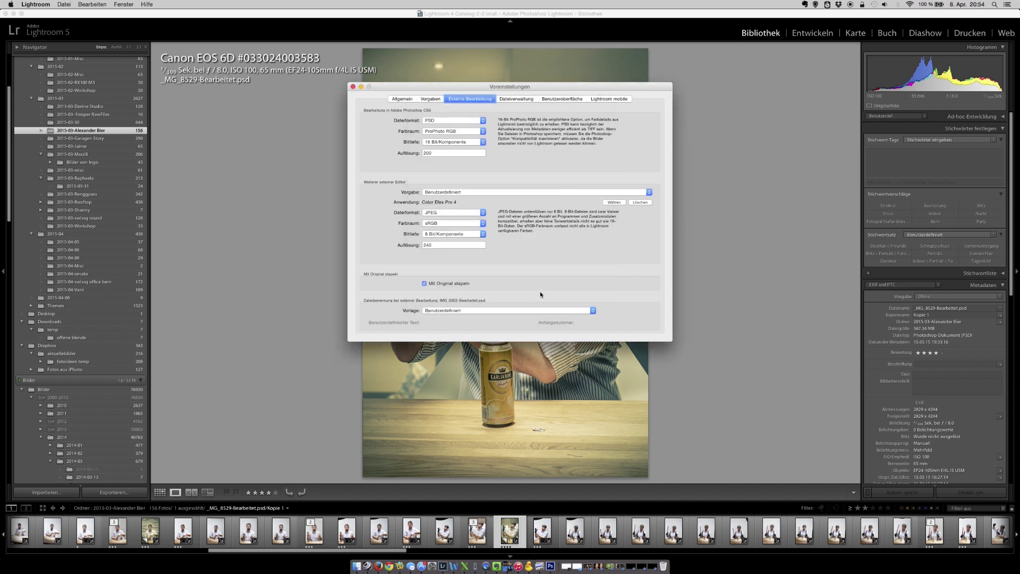
click(353, 86)
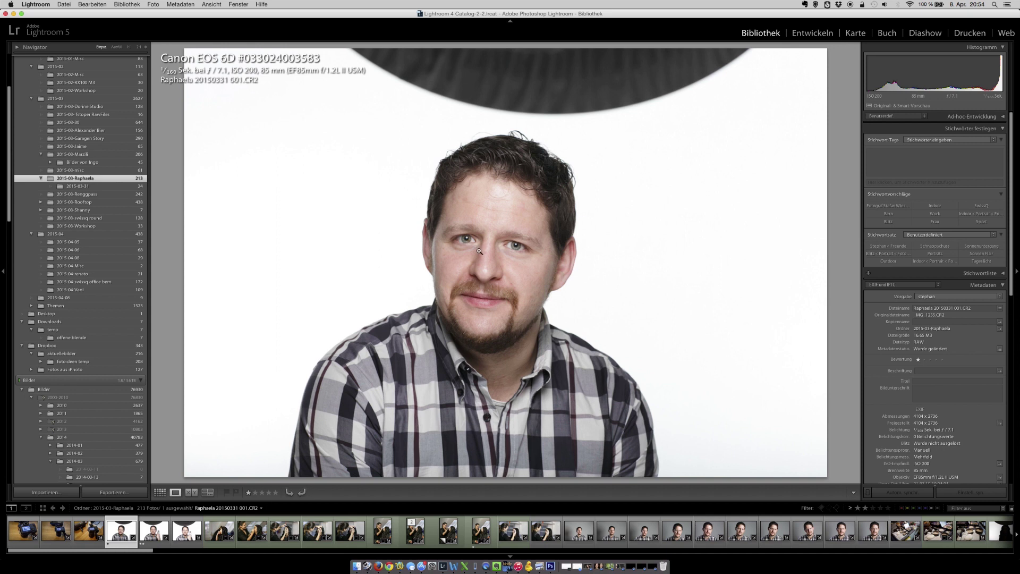
Step through the shoot, filter to two stars or more, and view portrait 092.
key(Right)
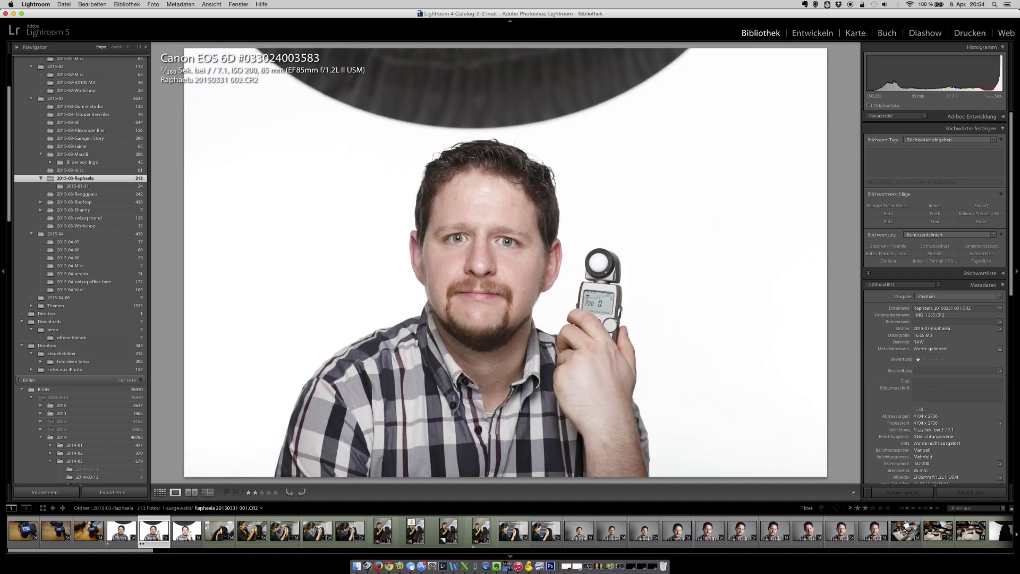
key(Right)
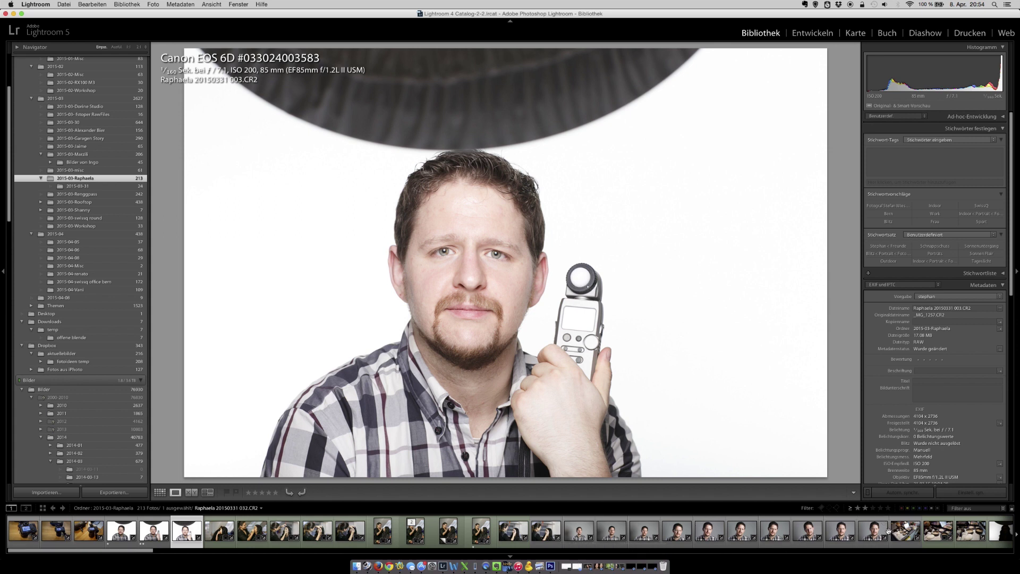
click(858, 507)
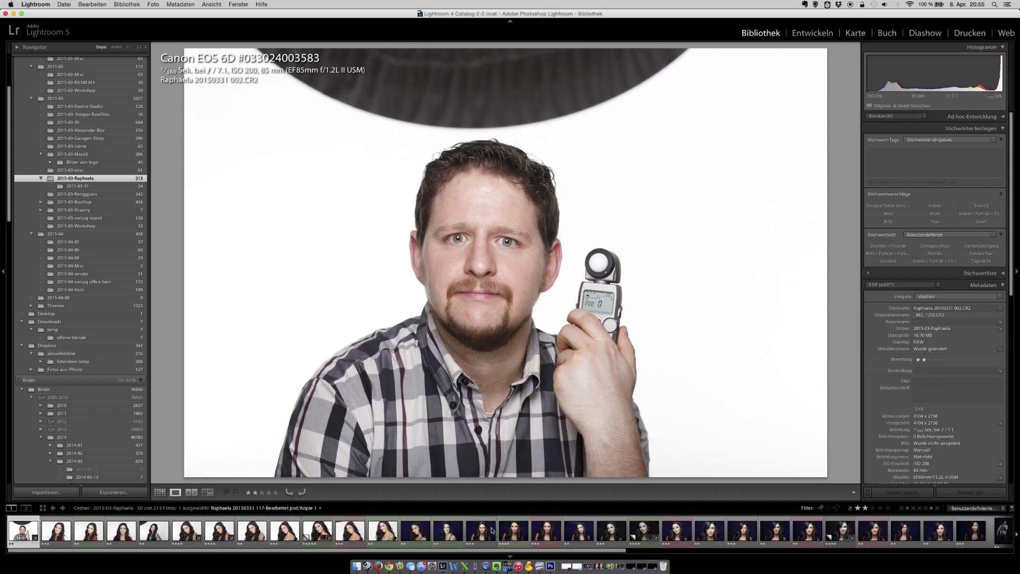
click(314, 532)
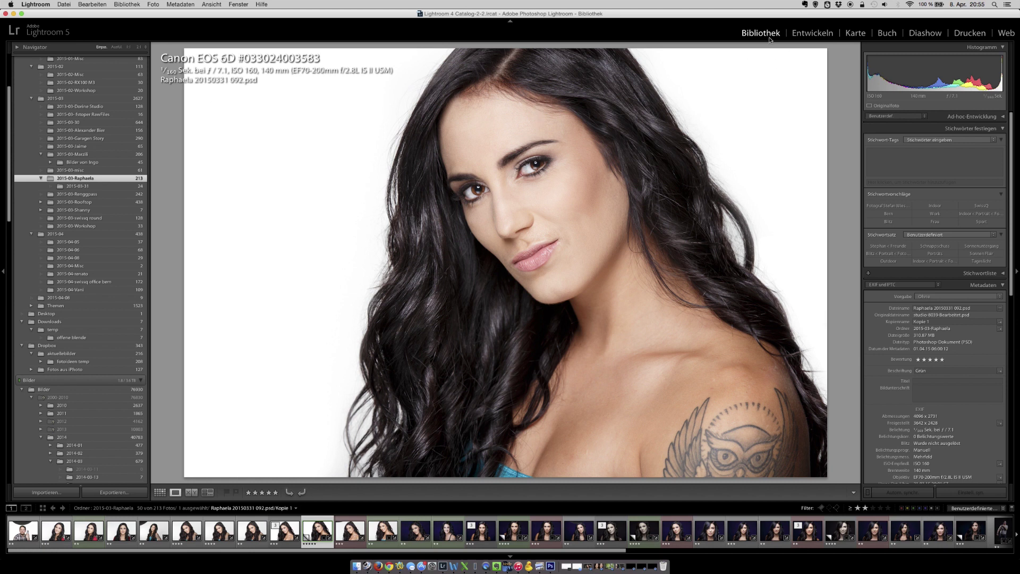
Show the filtered shoot as a grid and start renaming all 50 selected photos.
key(g)
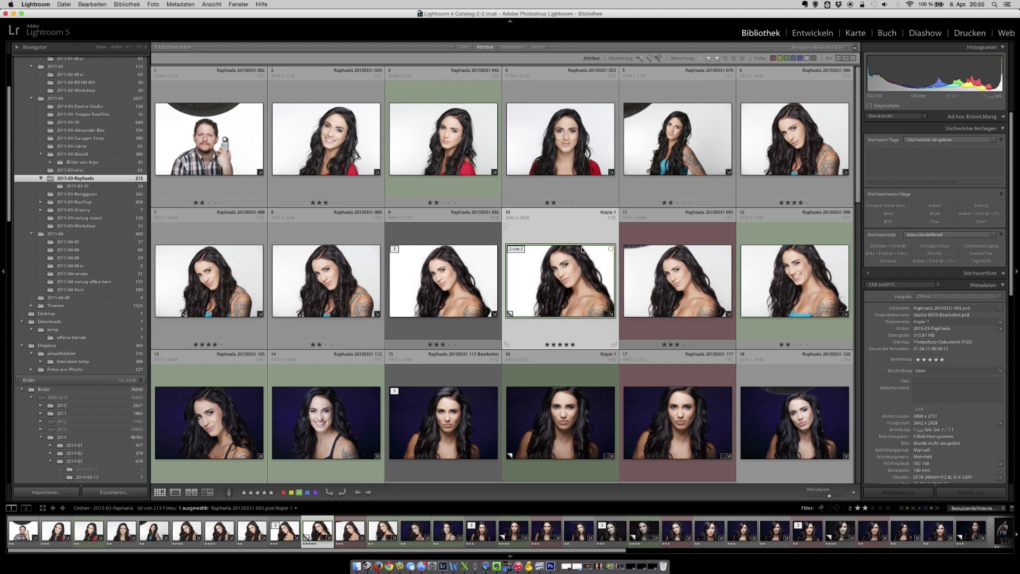
key(super+a)
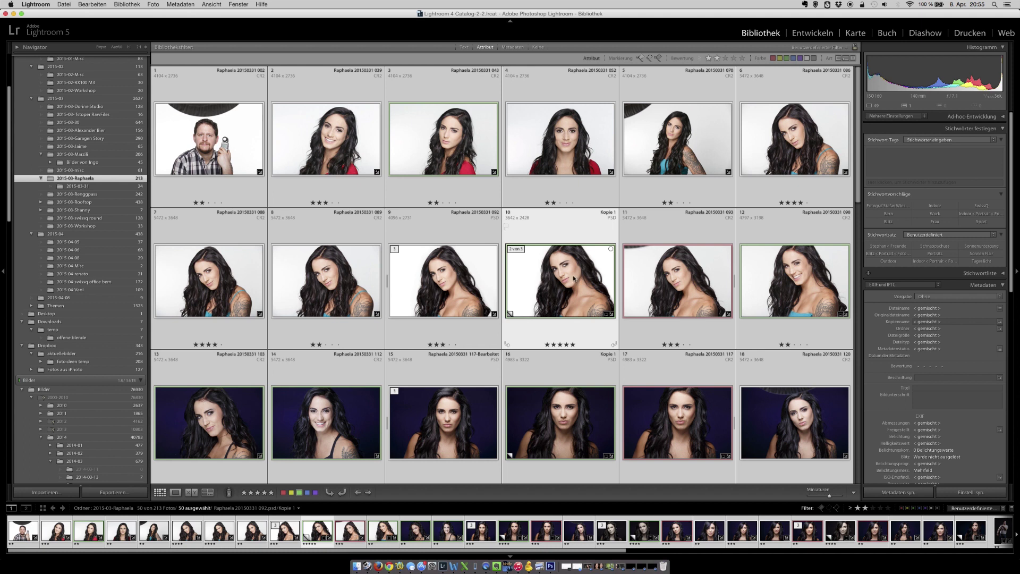
key(F2)
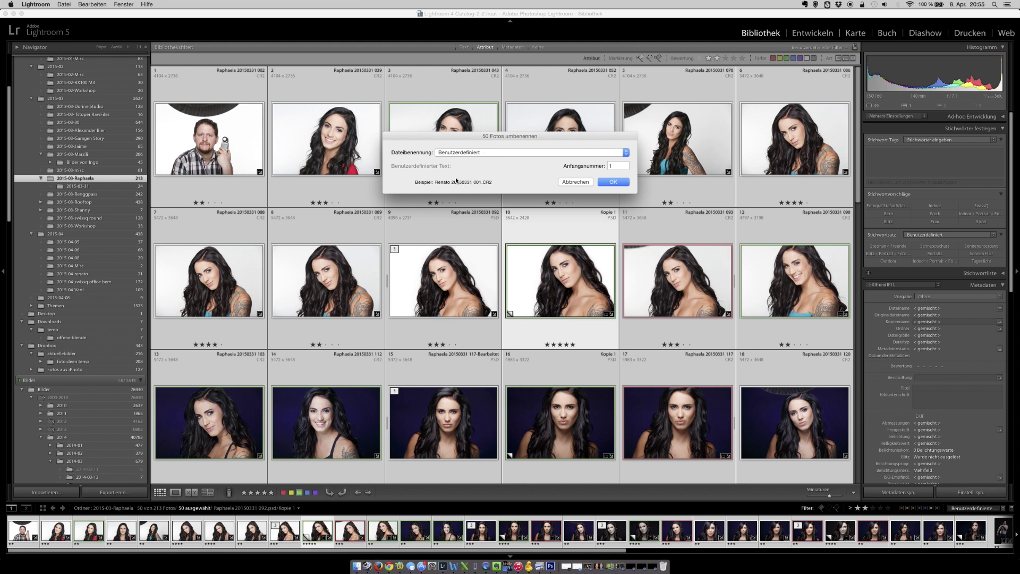
Edit the file-naming template, replacing 'Renato' with 'Raphaela'.
click(487, 152)
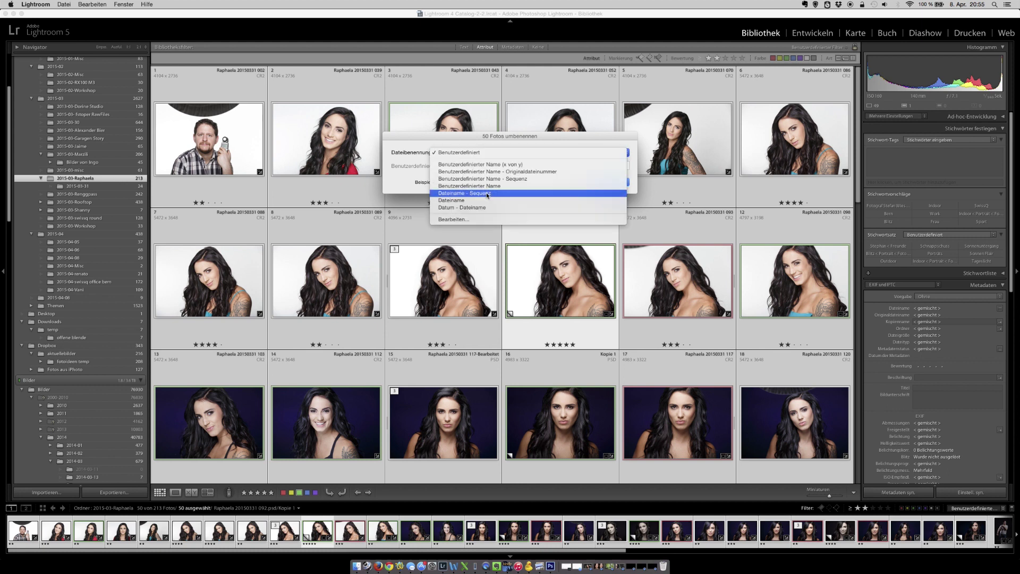
click(478, 219)
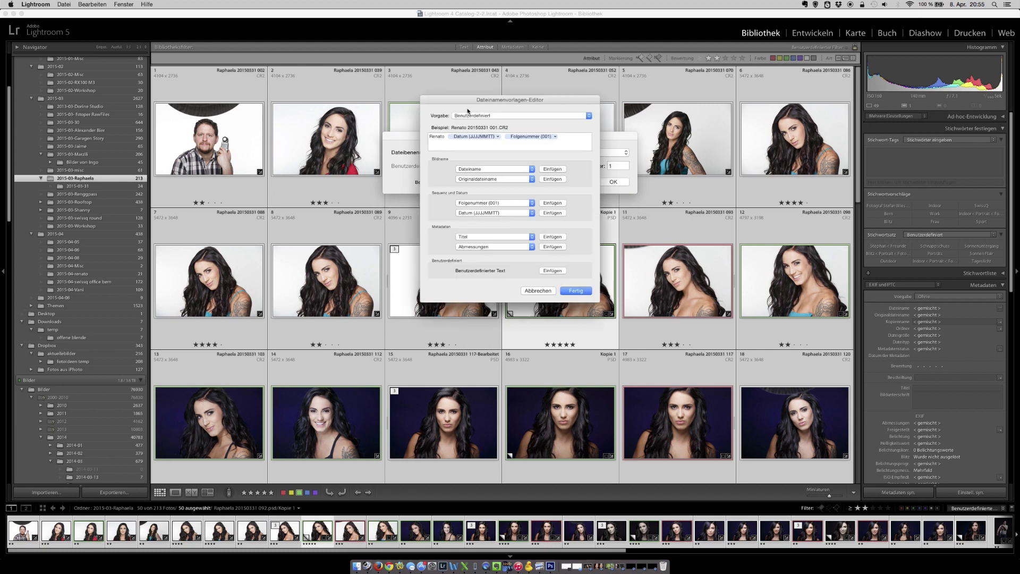
double_click(439, 139)
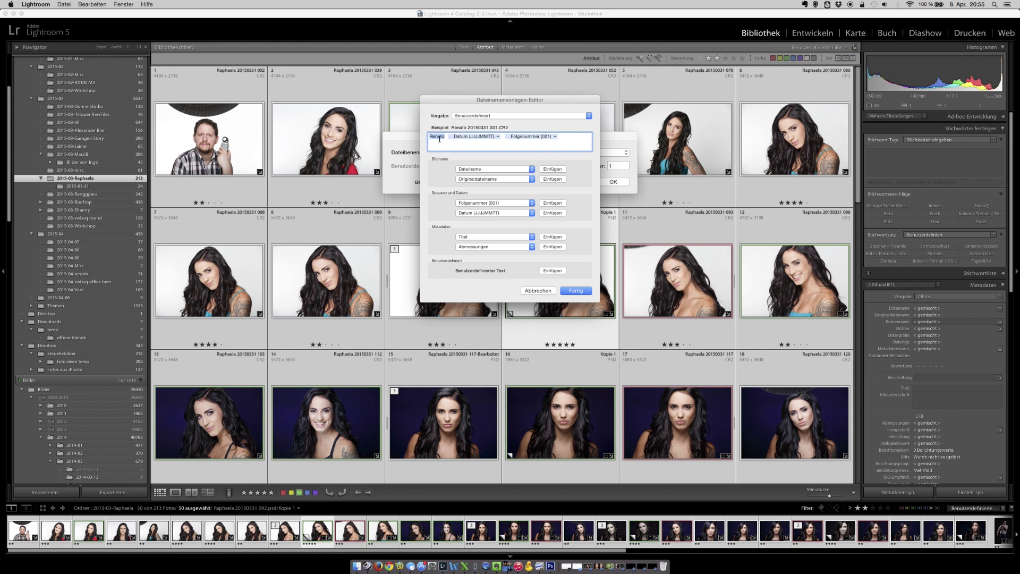
text(Raphaela)
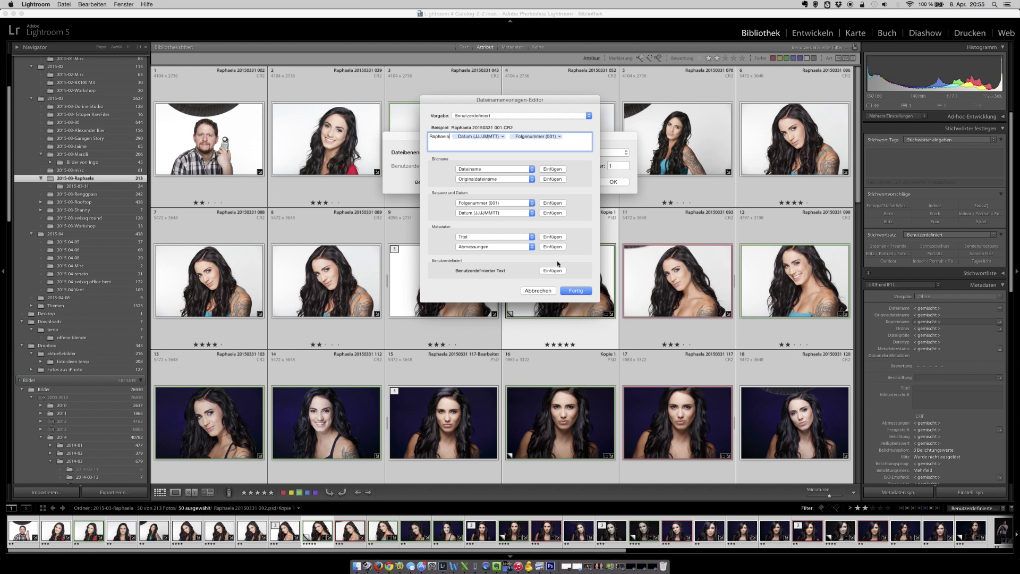
click(538, 291)
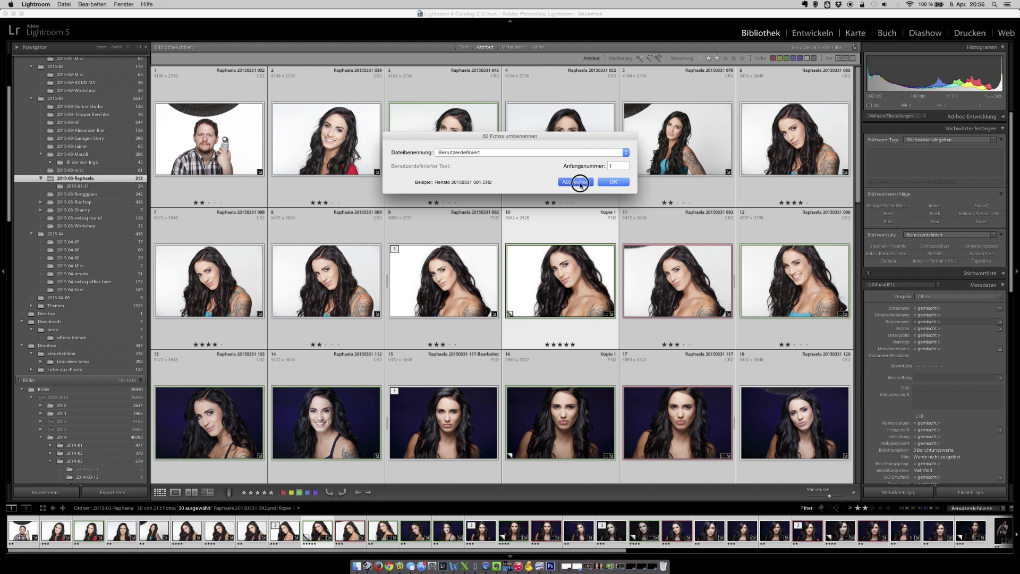
click(576, 182)
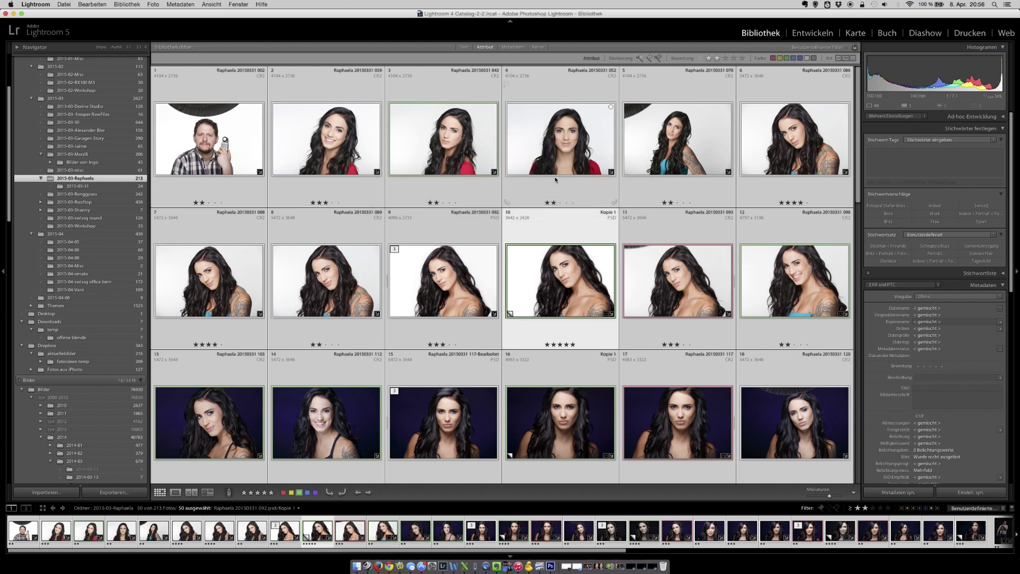
mouse_move(677, 280)
click(668, 291)
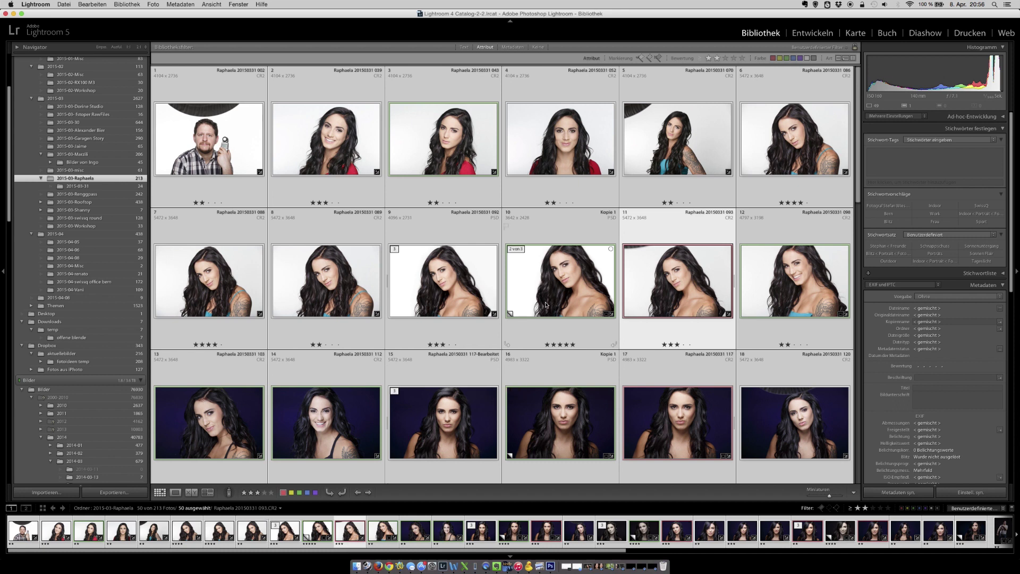
key(Left)
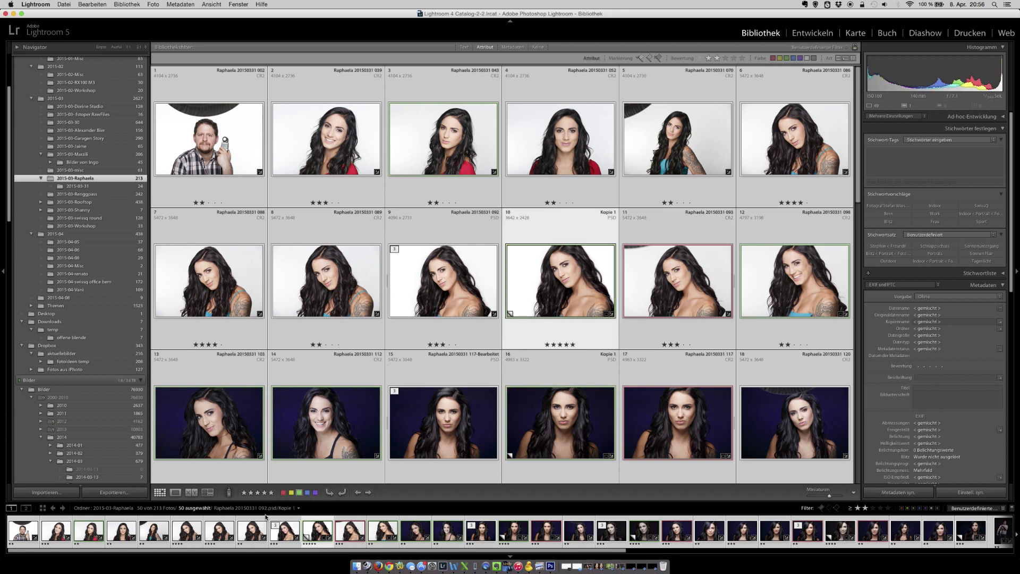